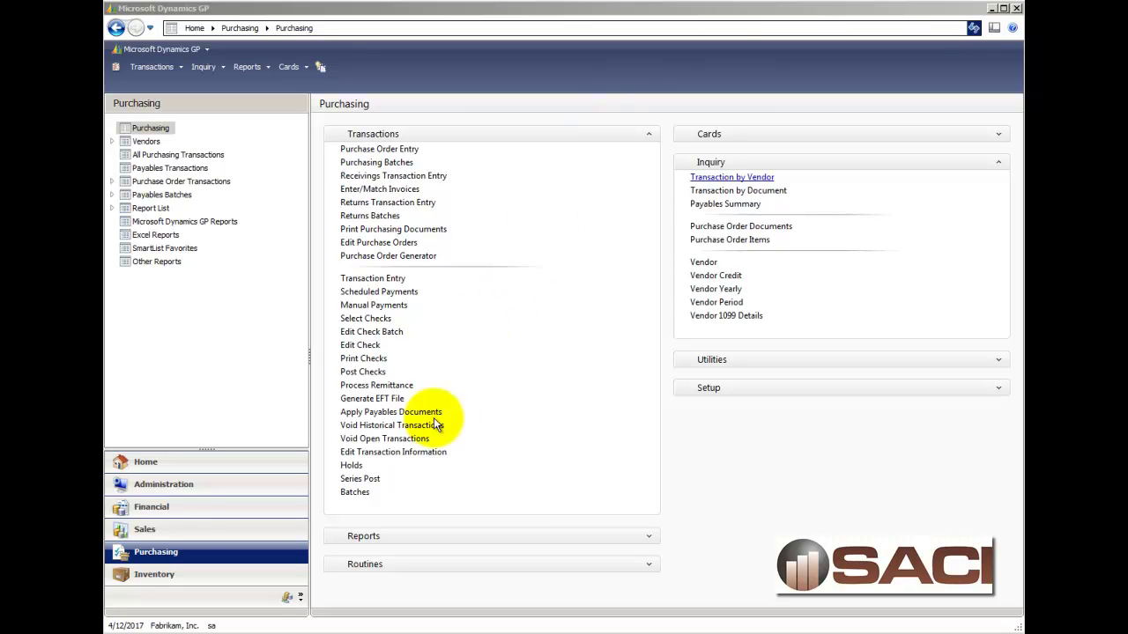
# Try to void AUTOFINA0001's $6,000.00 document 222 and acknowledge the partially-applied warning.
pyautogui.click(398, 439)
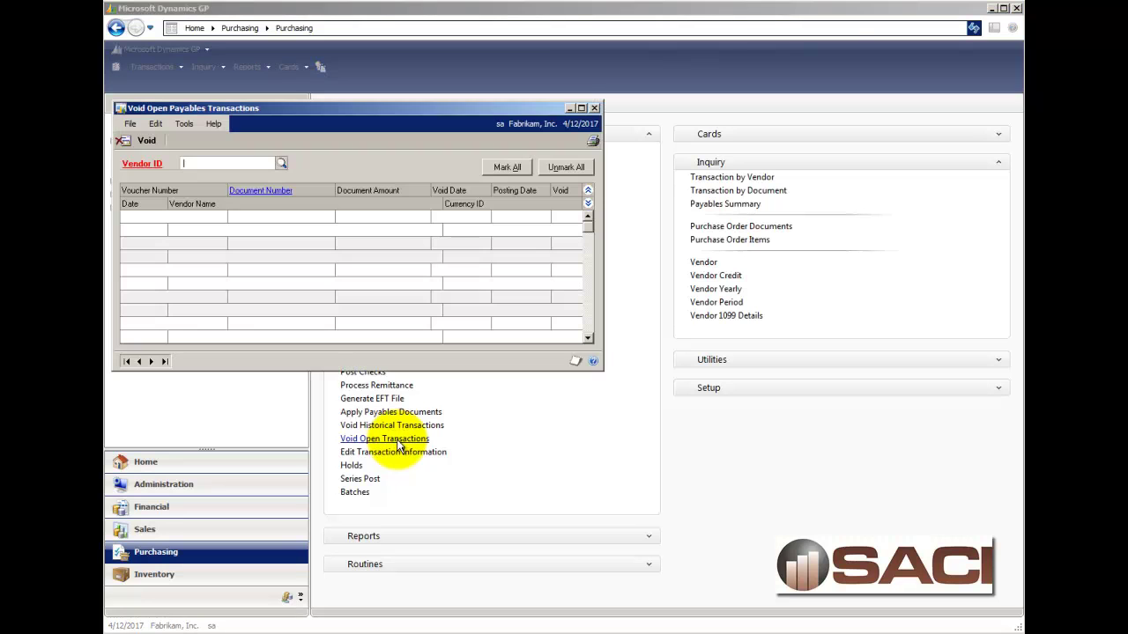
pyautogui.write('AU')
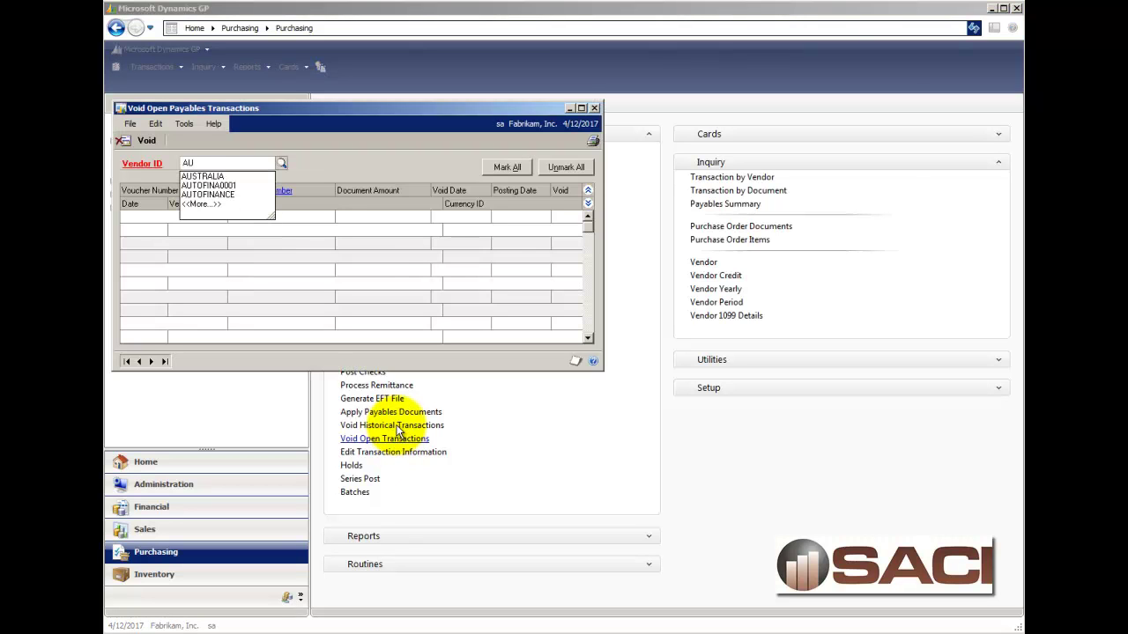
pyautogui.write('TOFINA0001')
pyautogui.press('Tab')
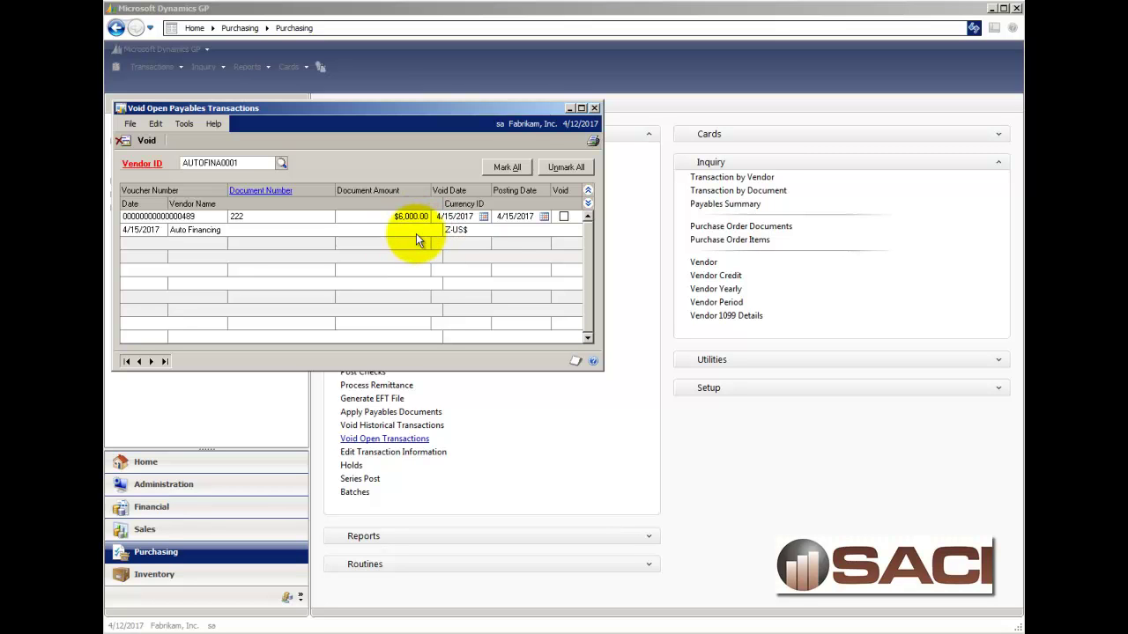
pyautogui.click(564, 216)
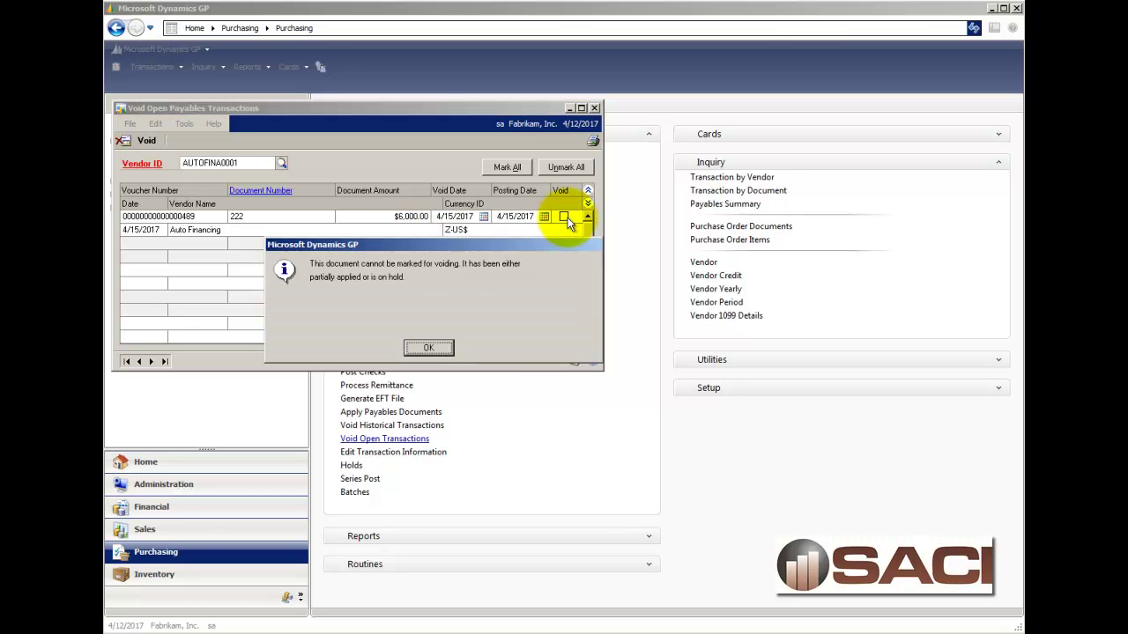
pyautogui.click(428, 348)
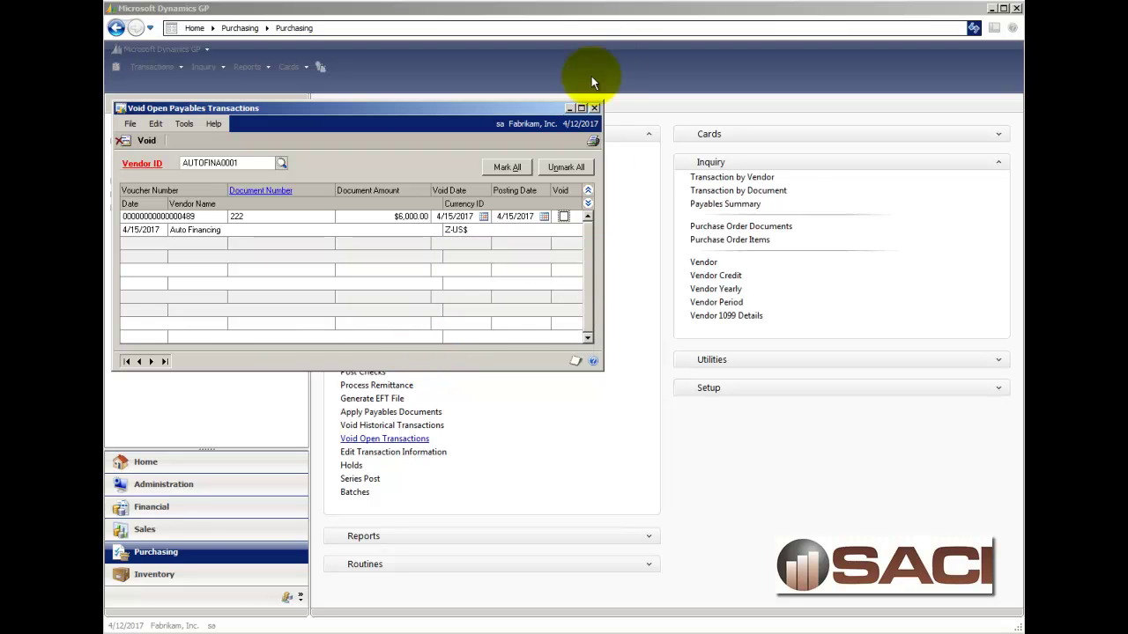
# Close the void window and find credit memo 222 in AUTOFINA0001's Transaction by Vendor inquiry.
pyautogui.click(594, 108)
pyautogui.click(731, 177)
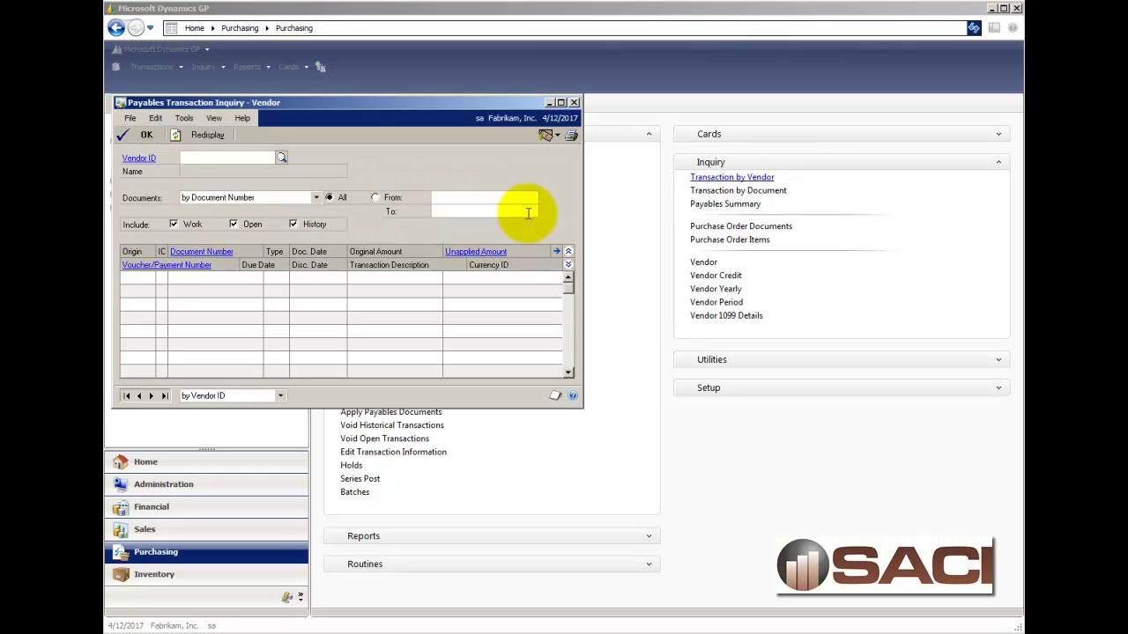
pyautogui.write('AU')
pyautogui.press('Down')
pyautogui.press('Down')
pyautogui.press('Tab')
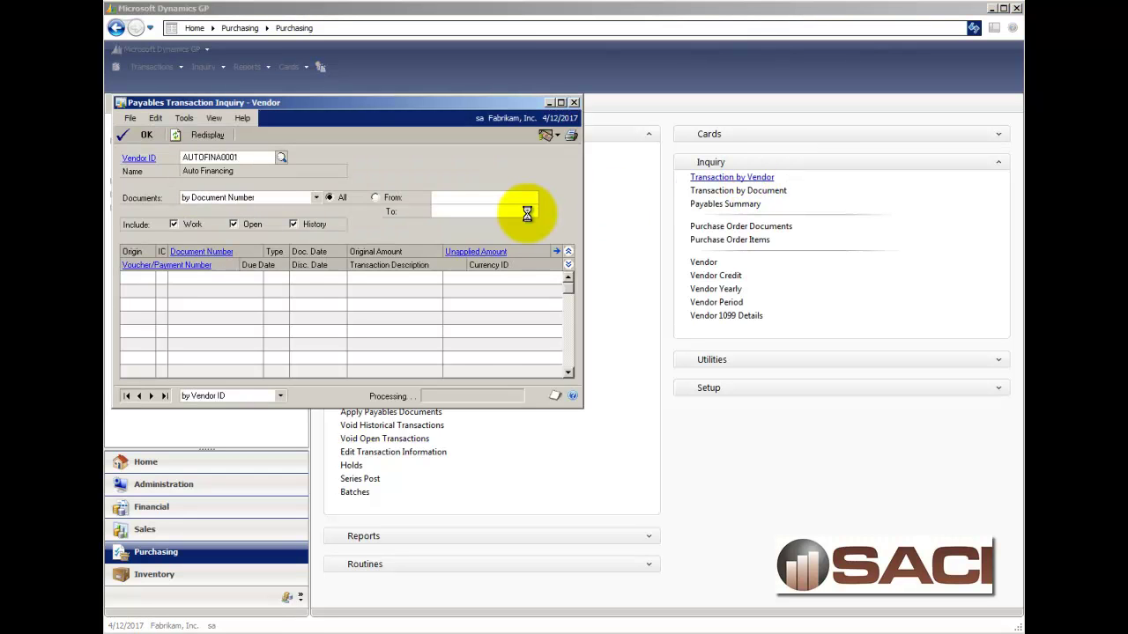
pyautogui.click(412, 308)
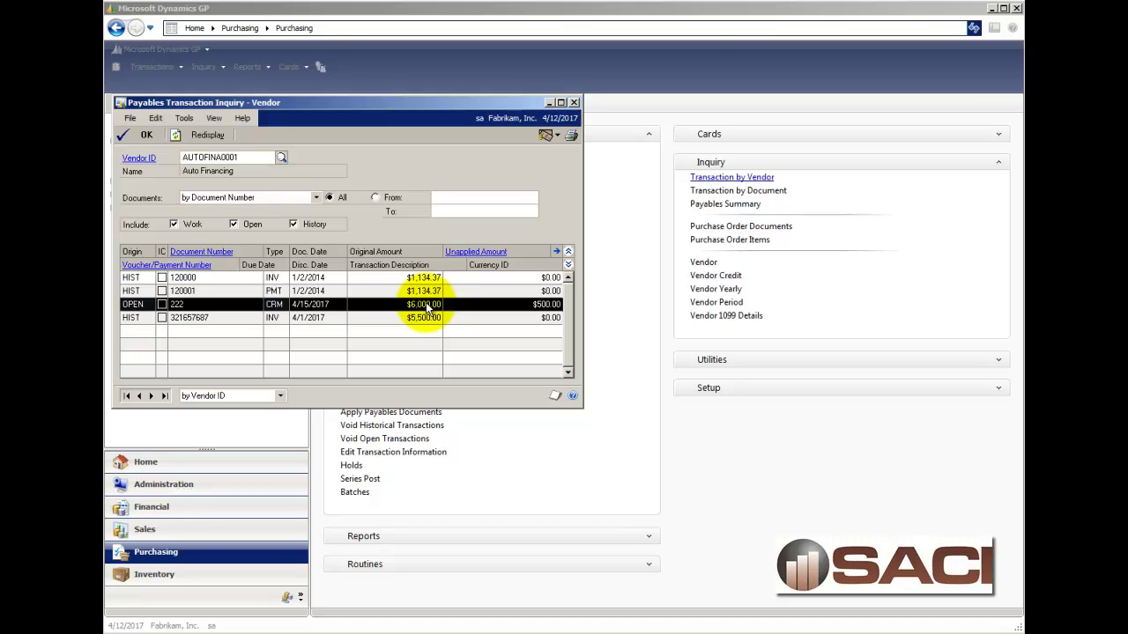
# Review credit memo 222's application: $5,500.00 to invoice 321657687, $500.00 still unapplied.
pyautogui.click(483, 254)
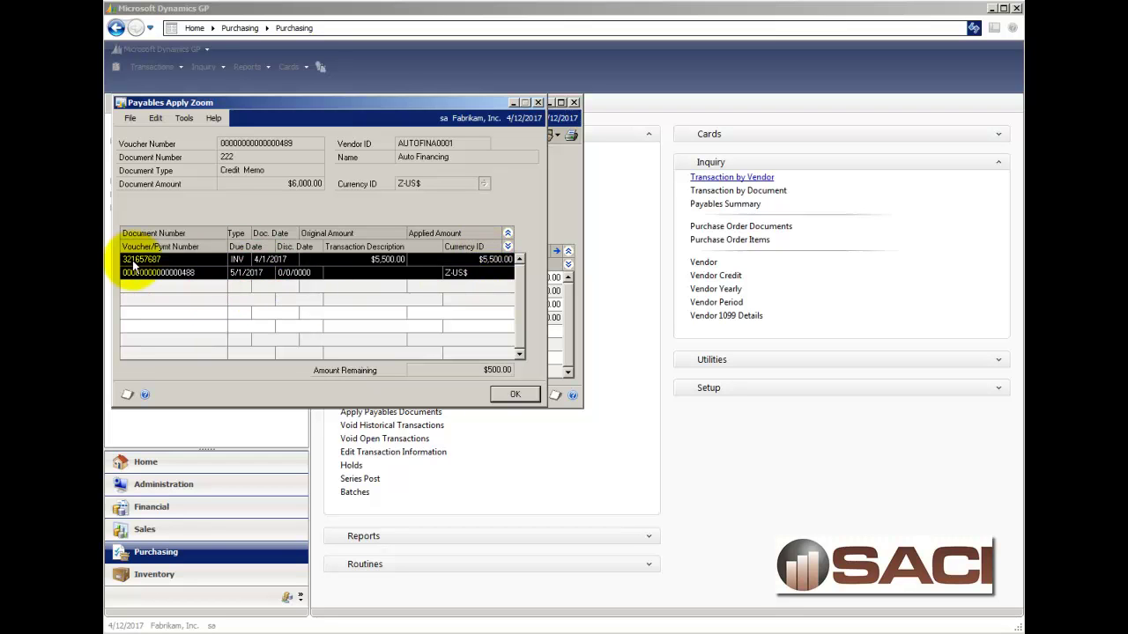
pyautogui.click(509, 398)
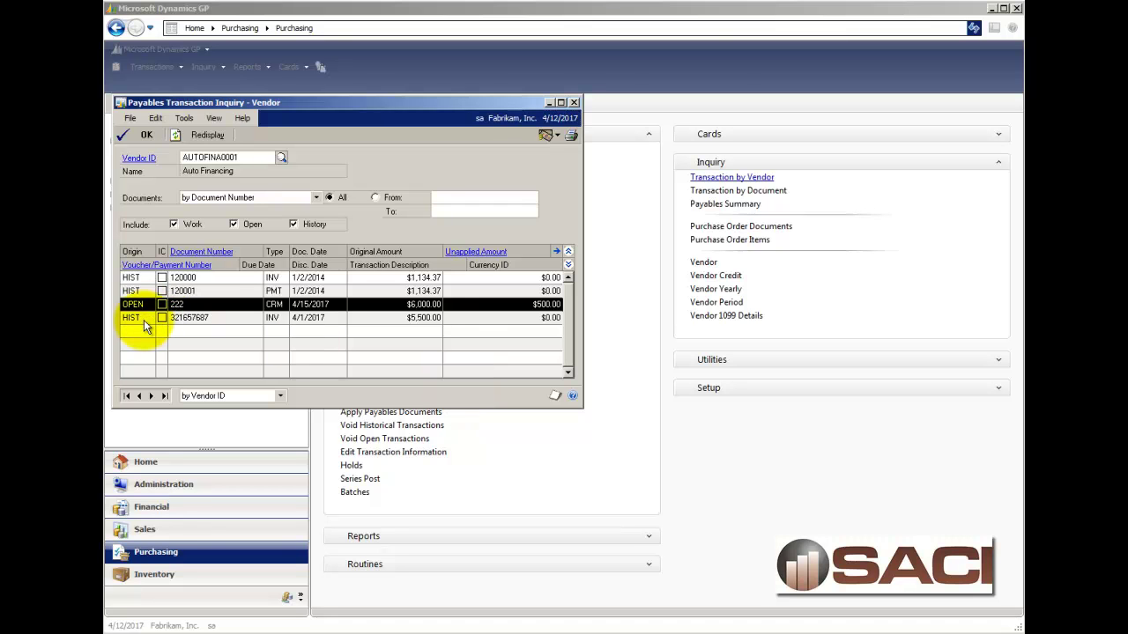
pyautogui.click(145, 135)
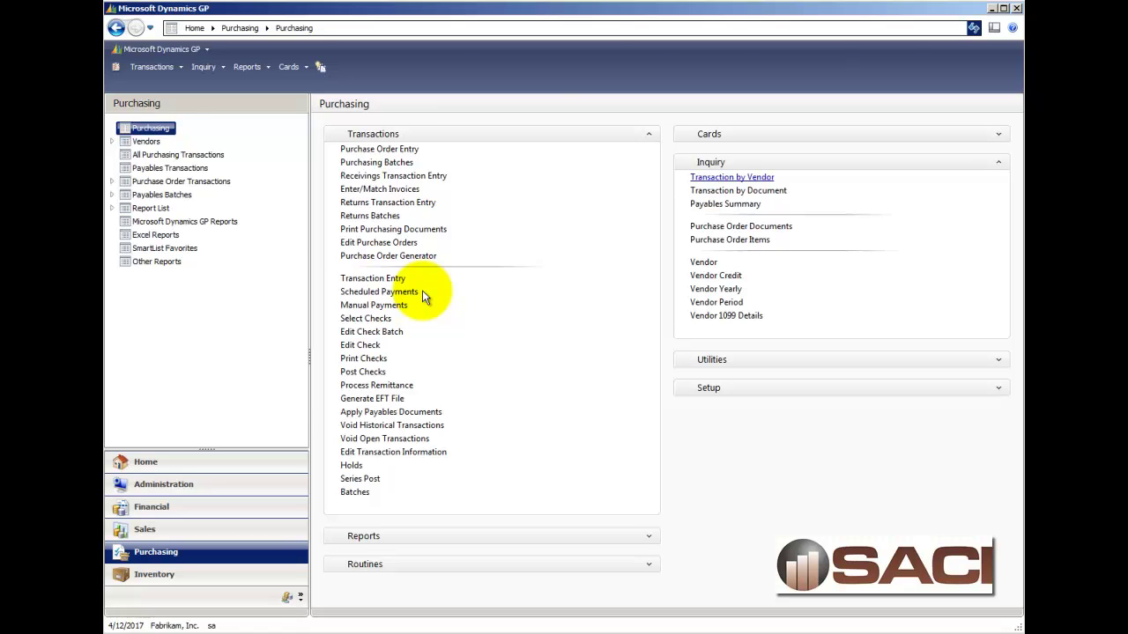
# Enter a $500.00 invoice FAKEINVOICE for vendor AUTOFINA0001 with its default distributions.
pyautogui.click(374, 278)
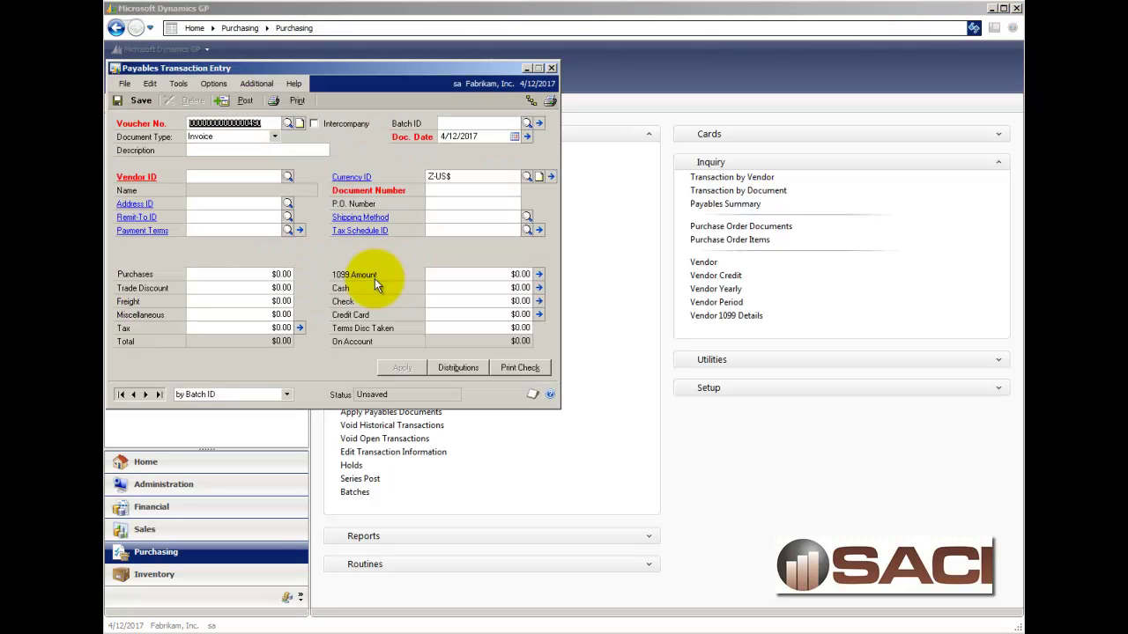
pyautogui.press('Tab')
pyautogui.press('Tab')
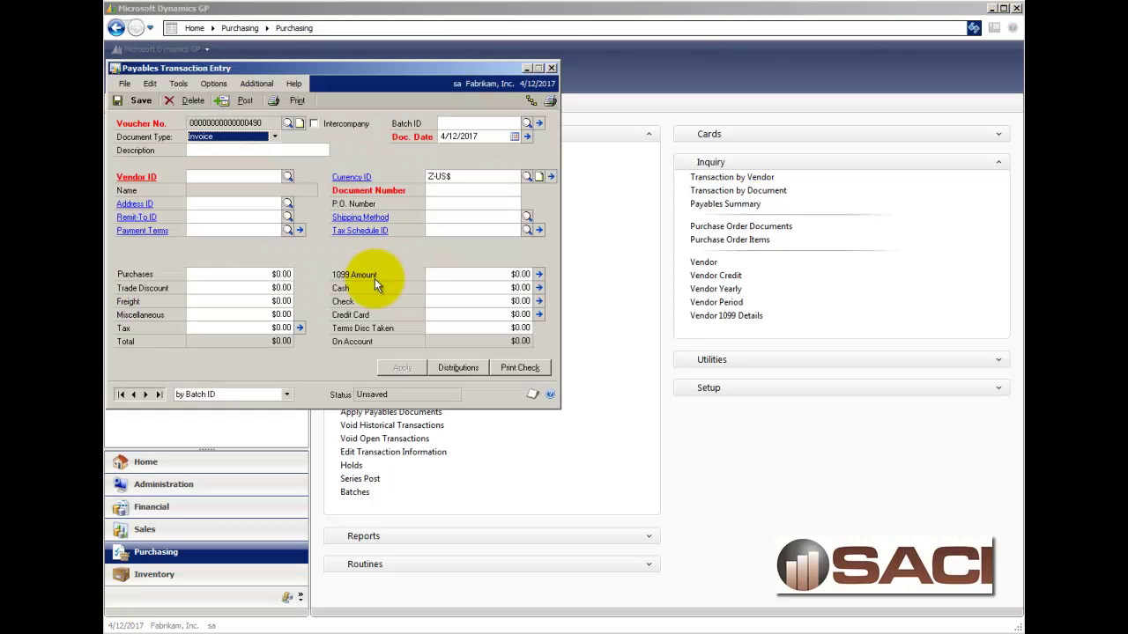
pyautogui.press('Tab')
pyautogui.press('Tab')
pyautogui.press('Tab')
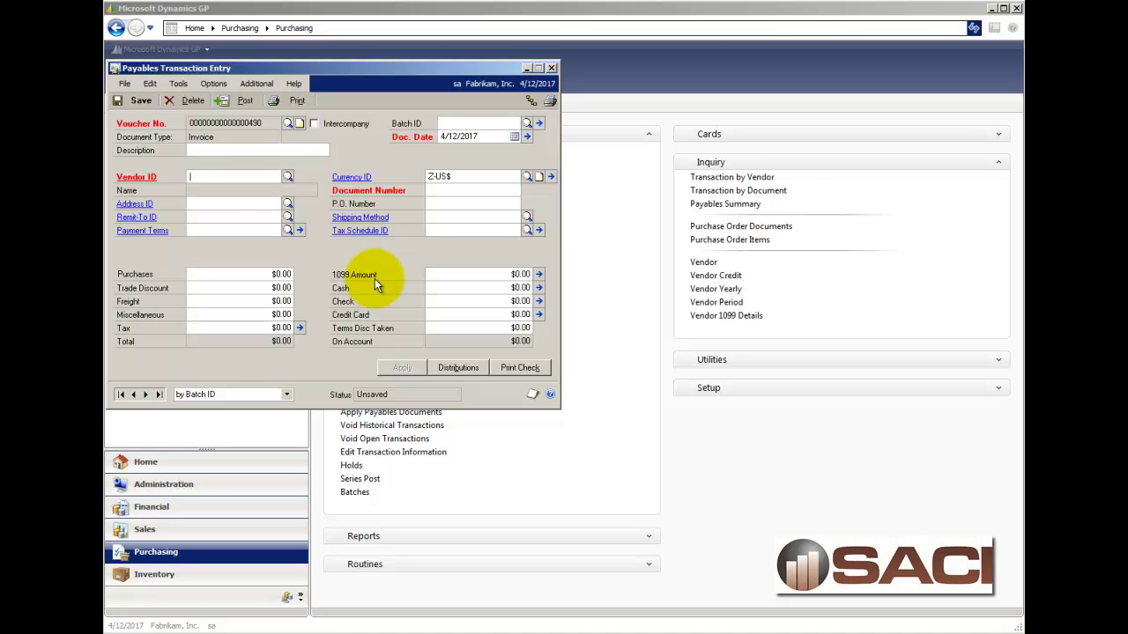
pyautogui.write('AU')
pyautogui.press('Down')
pyautogui.press('Down')
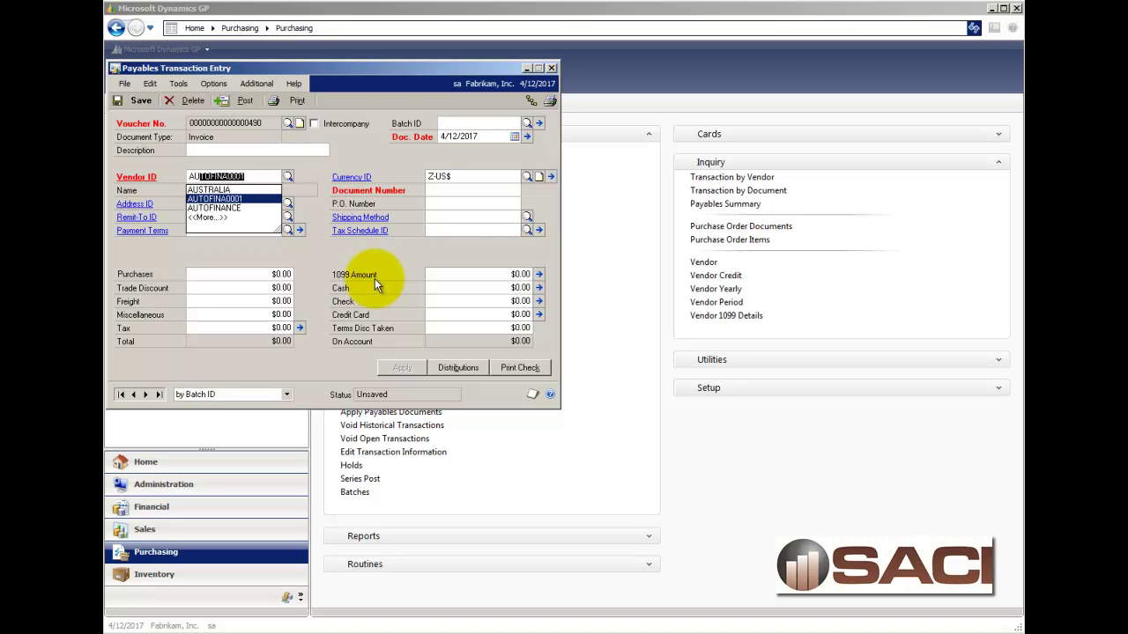
pyautogui.press('Tab')
pyautogui.write('F')
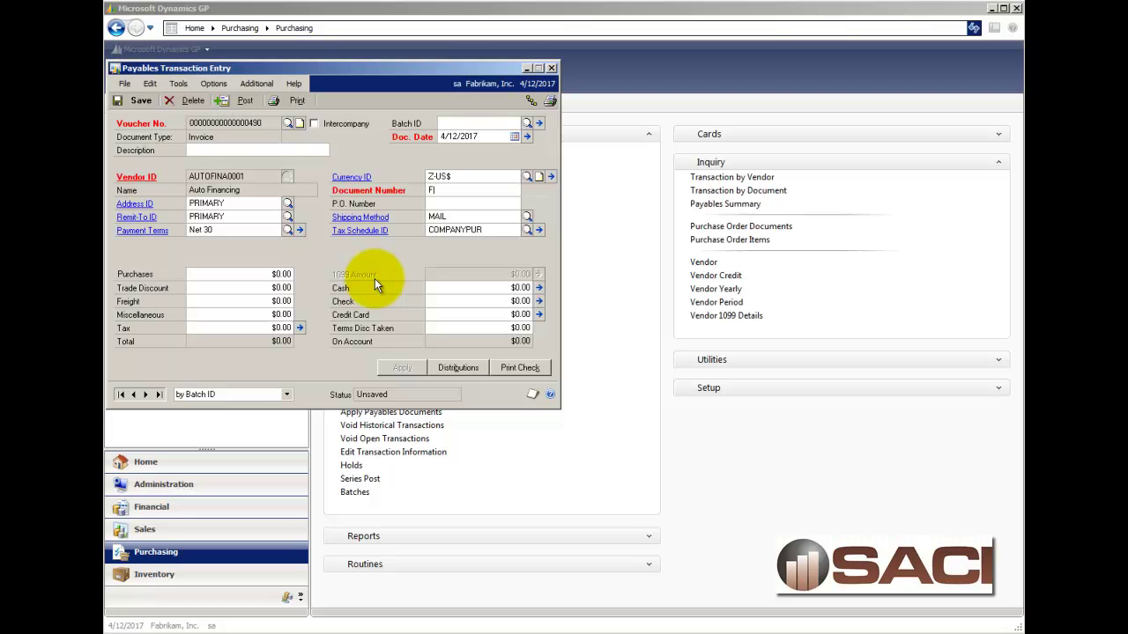
pyautogui.write('AKEINVOICE')
pyautogui.press('Tab')
pyautogui.press('Tab')
pyautogui.press('Tab')
pyautogui.press('Tab')
pyautogui.write('500')
pyautogui.press('Tab')
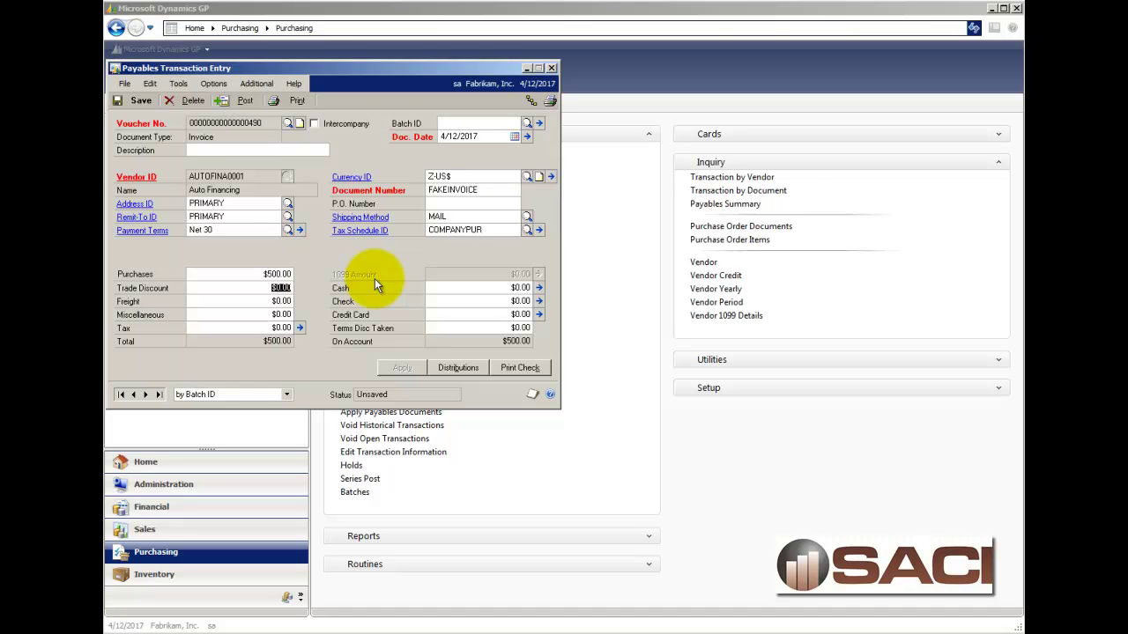
pyautogui.click(465, 368)
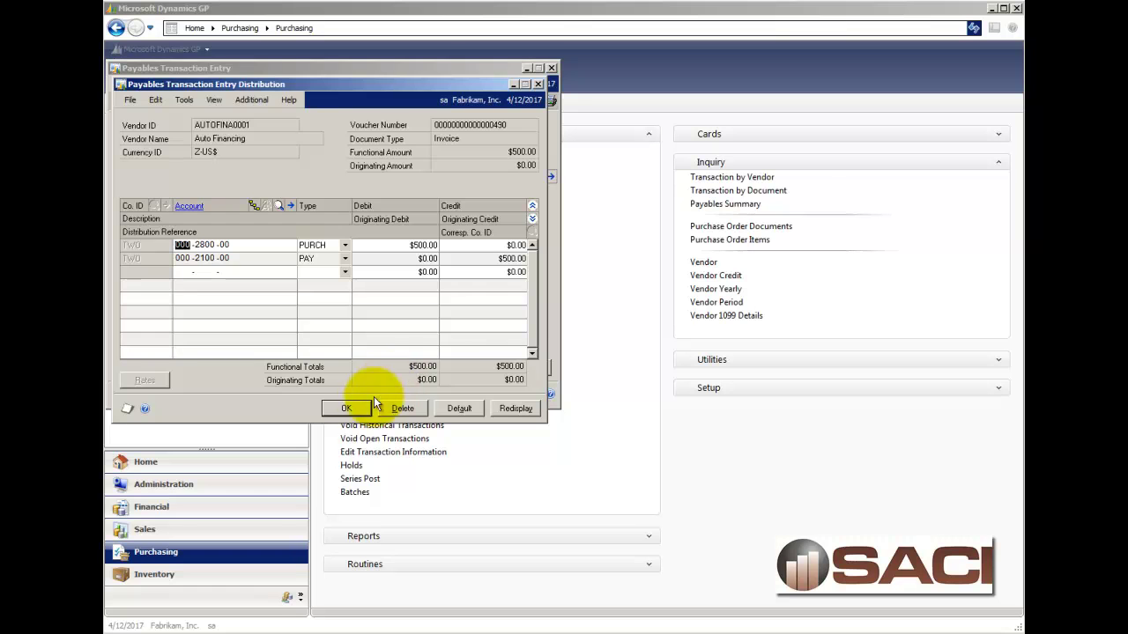
pyautogui.click(348, 413)
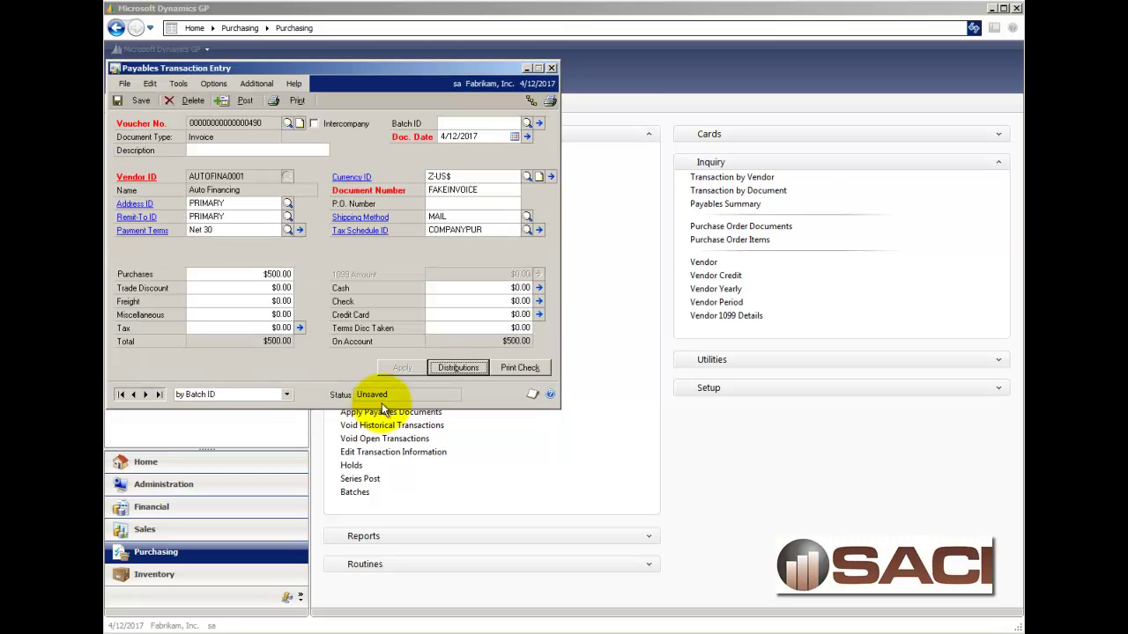
# Post FAKEINVOICE, close the entry window and cancel all posting report prompts.
pyautogui.click(241, 101)
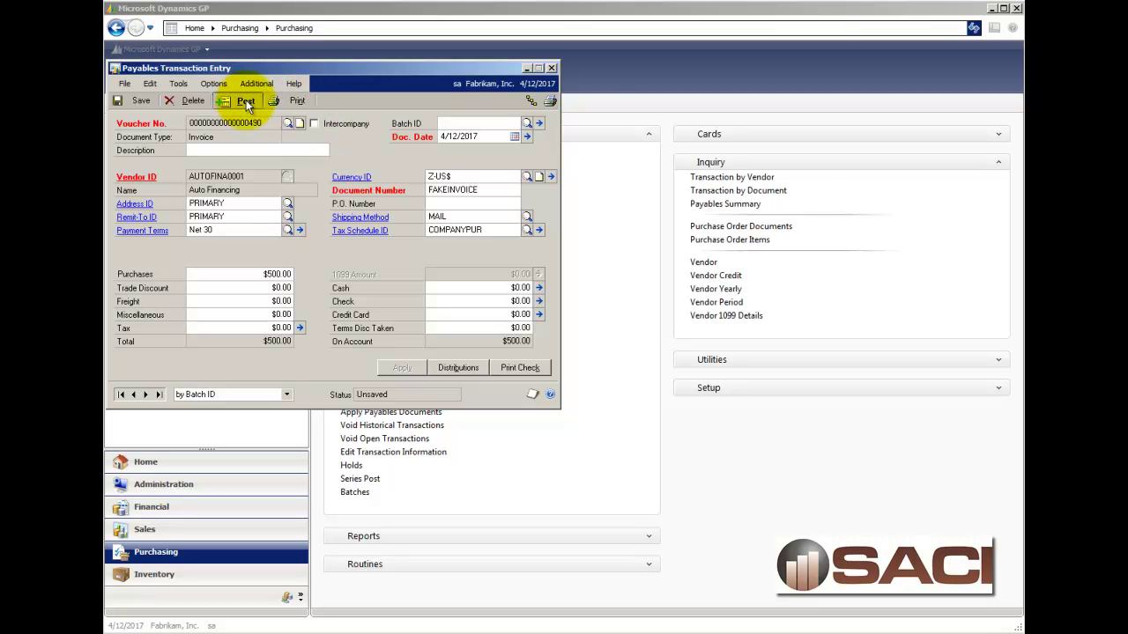
pyautogui.click(552, 67)
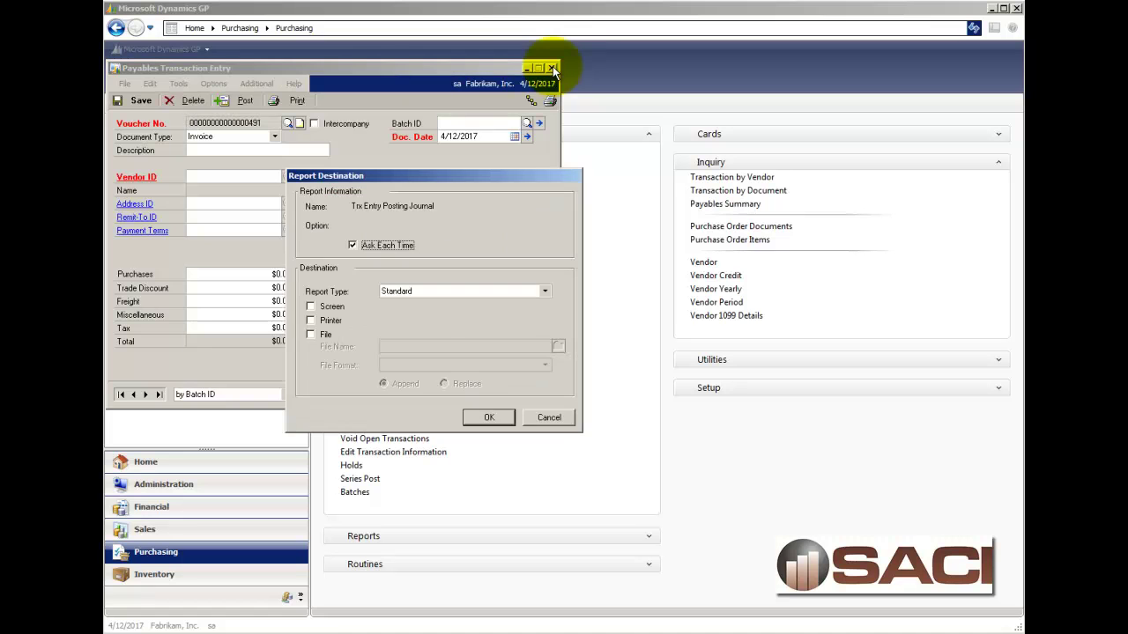
pyautogui.click(566, 415)
pyautogui.click(566, 416)
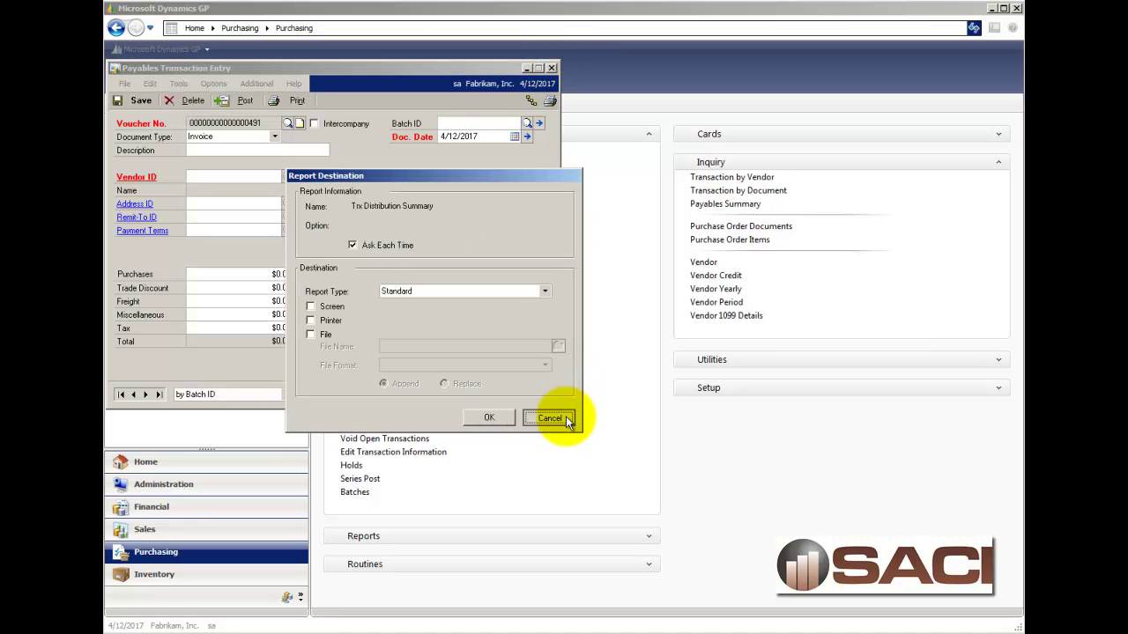
pyautogui.click(565, 416)
pyautogui.click(565, 416)
pyautogui.click(566, 416)
pyautogui.click(566, 415)
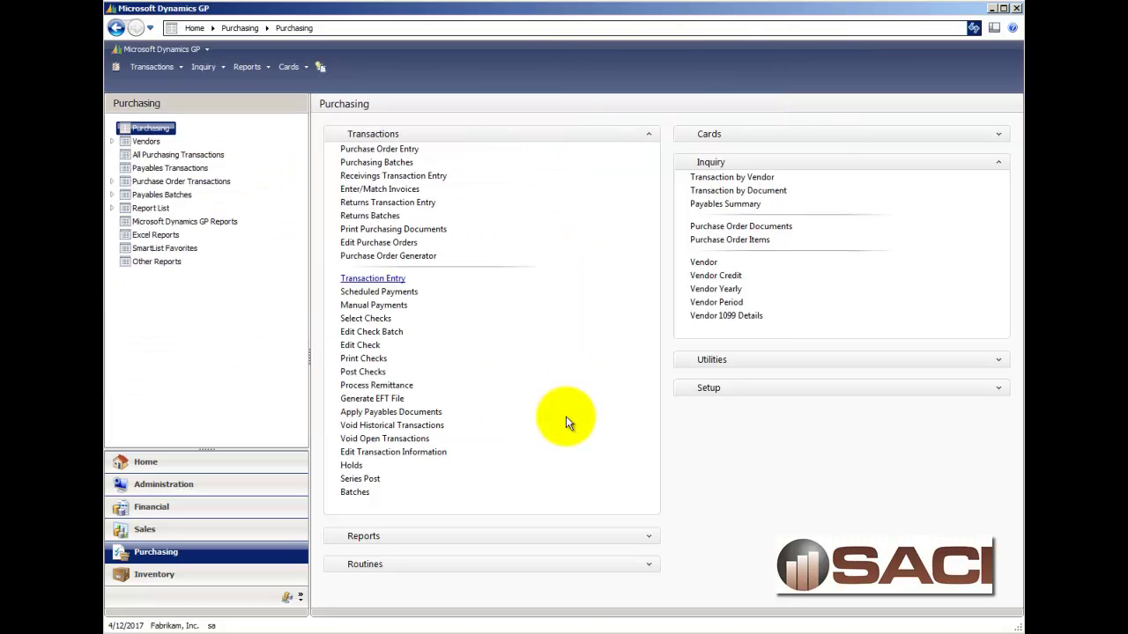
pyautogui.click(548, 420)
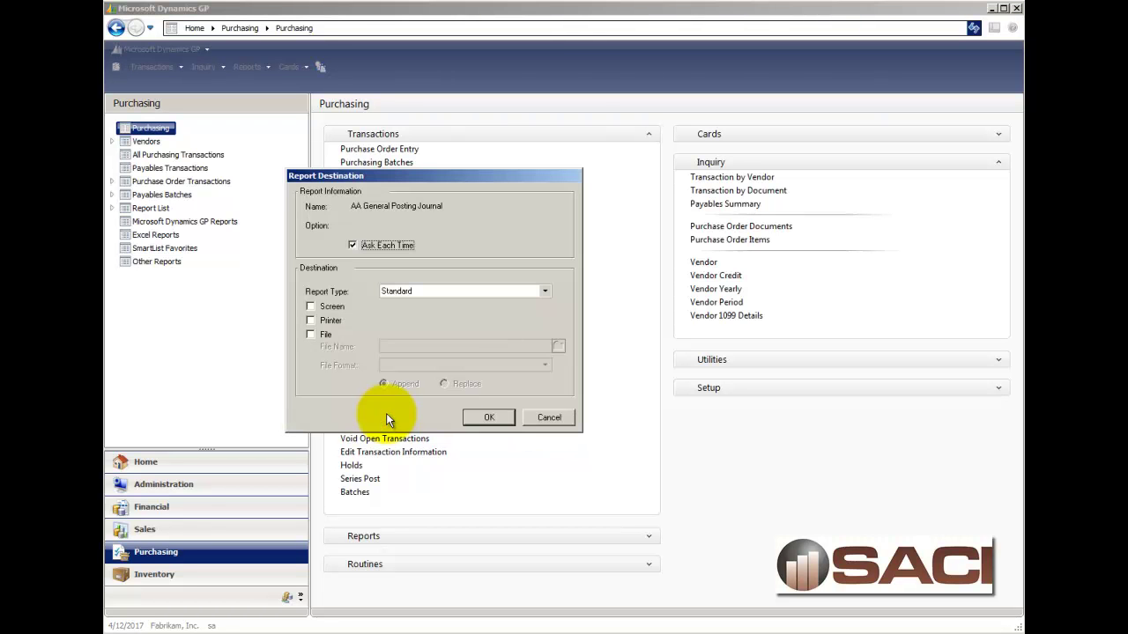
# Apply credit memo 222's remaining $500.00 to FAKEINVOICE for vendor AUTOFINA0001.
pyautogui.click(538, 418)
pyautogui.click(381, 411)
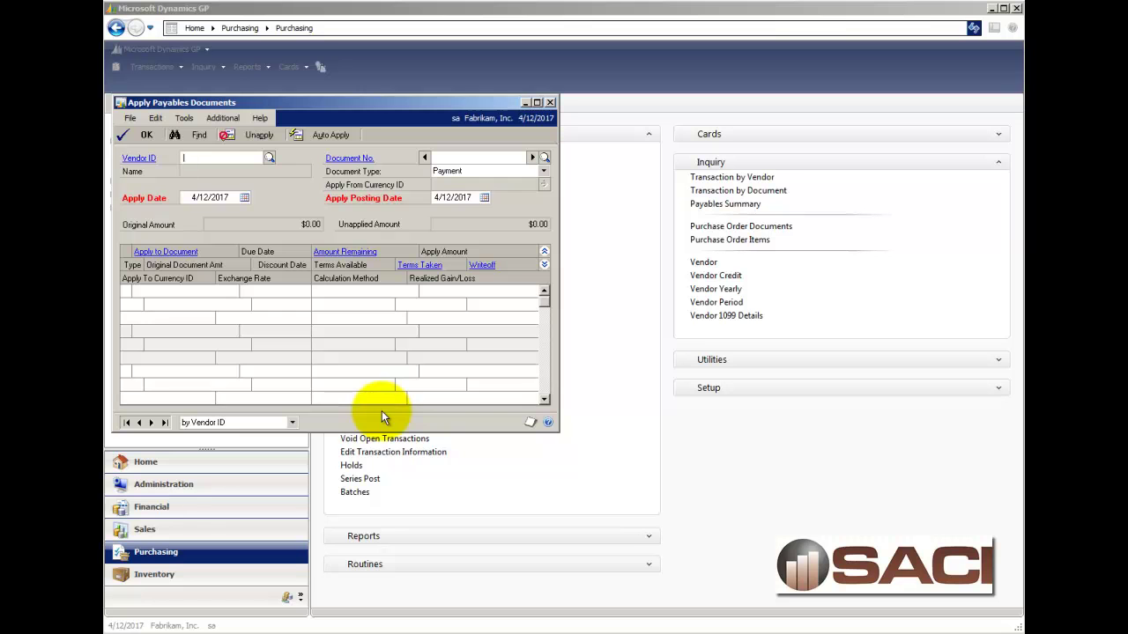
pyautogui.write('AU')
pyautogui.press('Down')
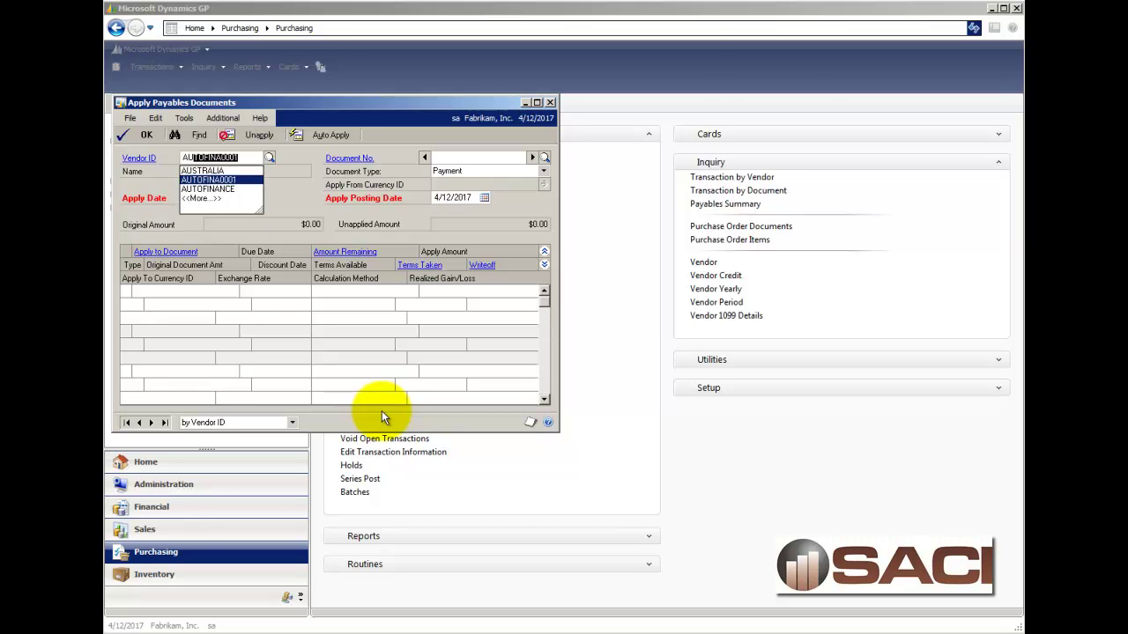
pyautogui.press('Return')
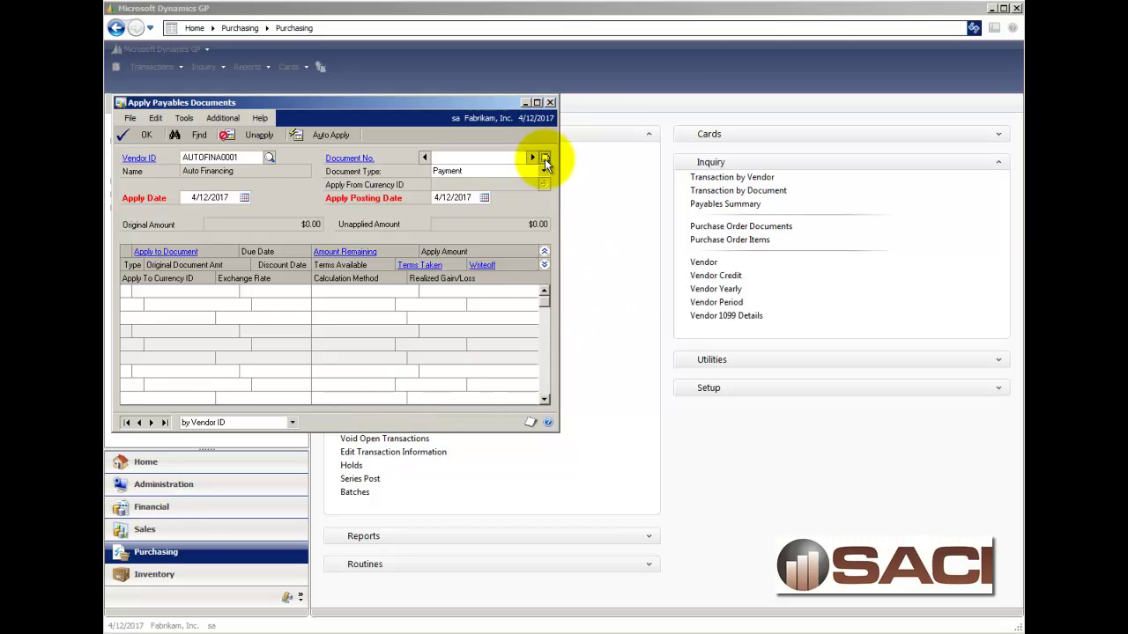
pyautogui.click(544, 158)
pyautogui.doubleClick(392, 172)
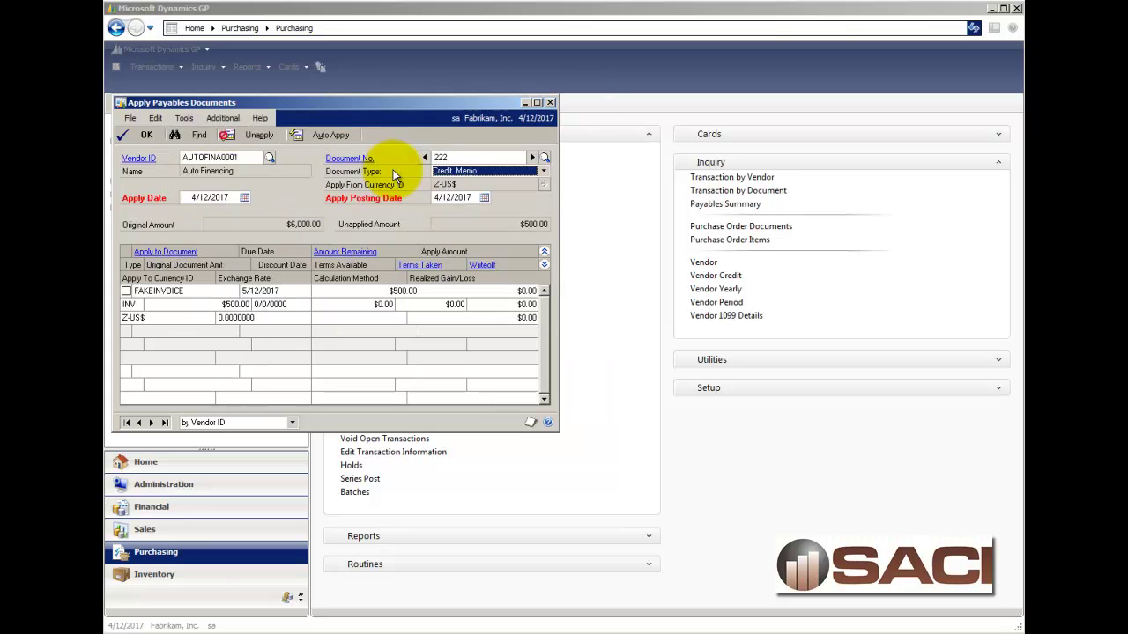
pyautogui.click(126, 291)
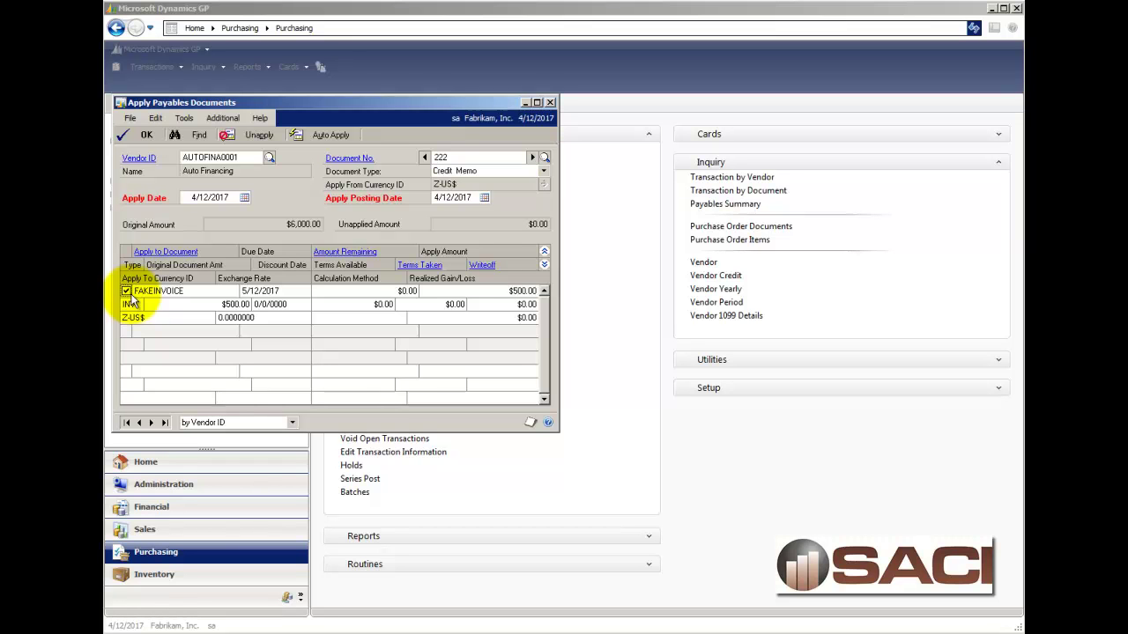
pyautogui.click(142, 136)
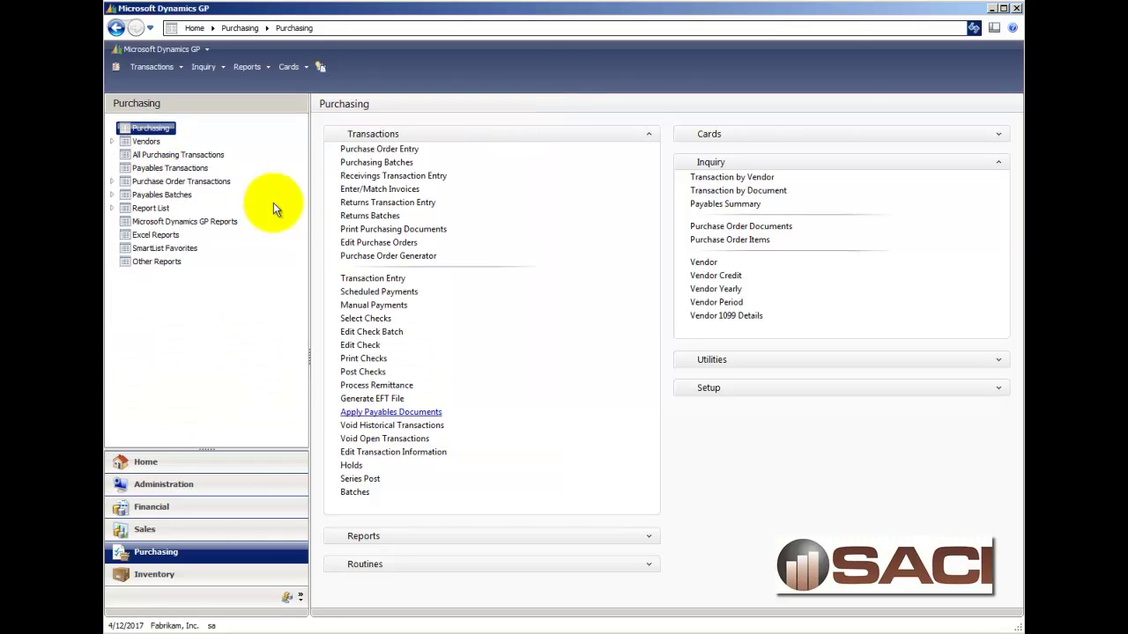
# List historical transactions for document 222 through 222, restricted to Credit Memo type.
pyautogui.click(398, 424)
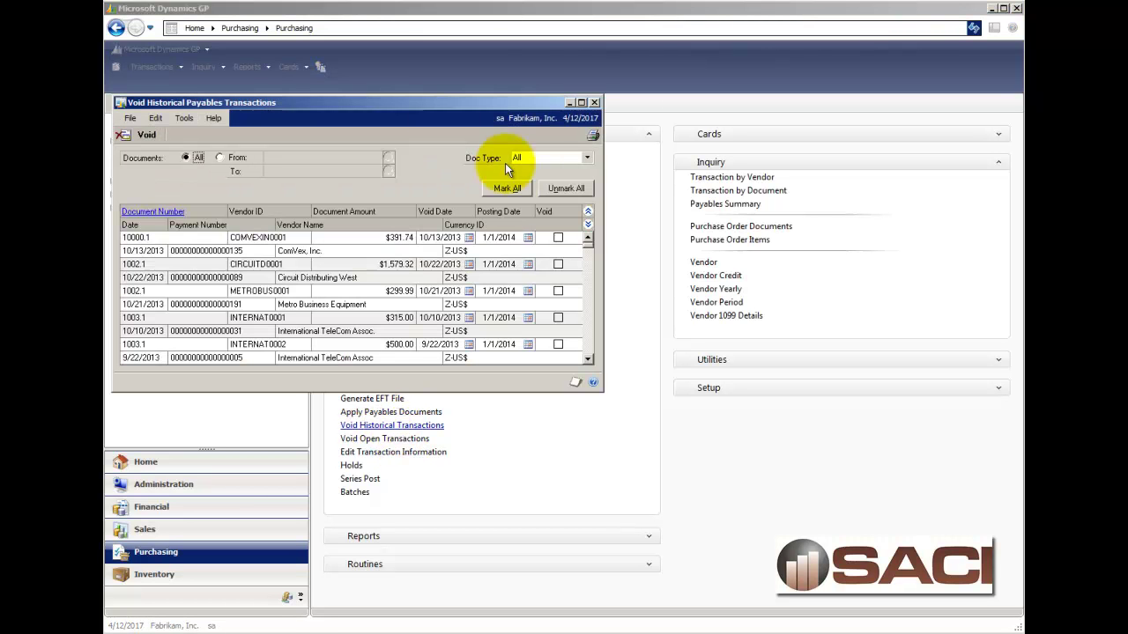
pyautogui.click(268, 157)
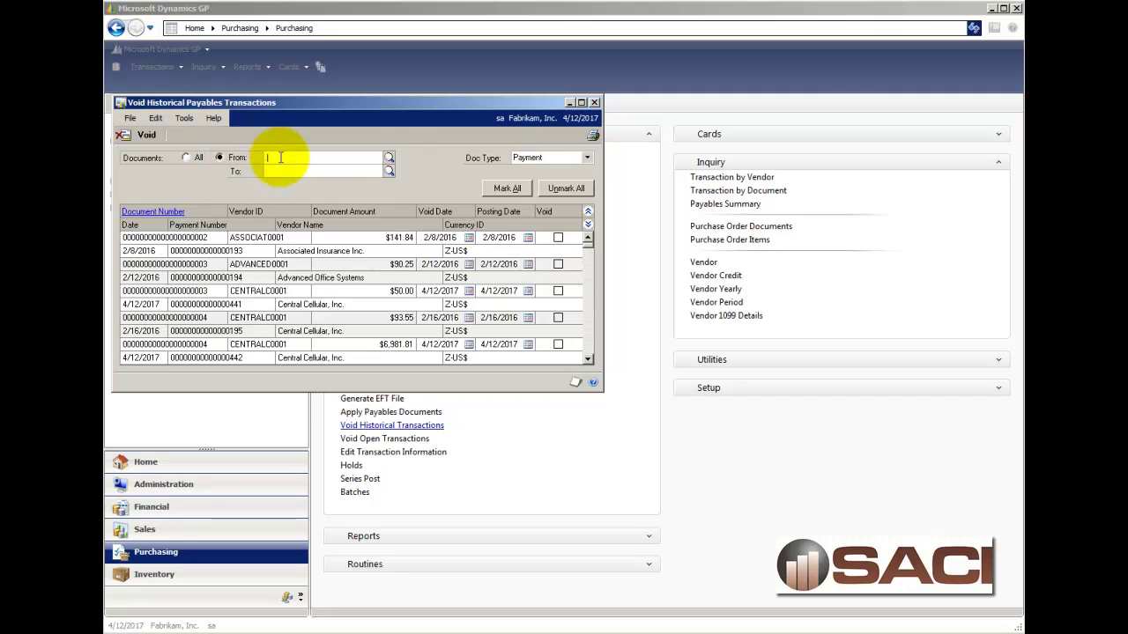
pyautogui.write('222')
pyautogui.press('Tab')
pyautogui.write('222')
pyautogui.press('Tab')
pyautogui.click(546, 157)
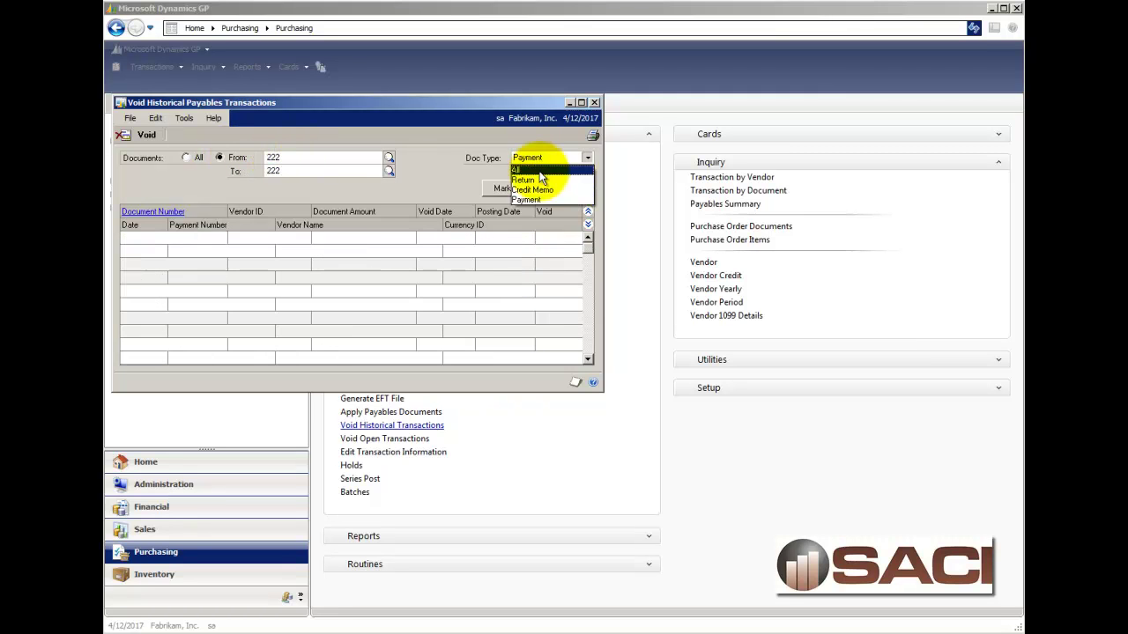
pyautogui.click(536, 188)
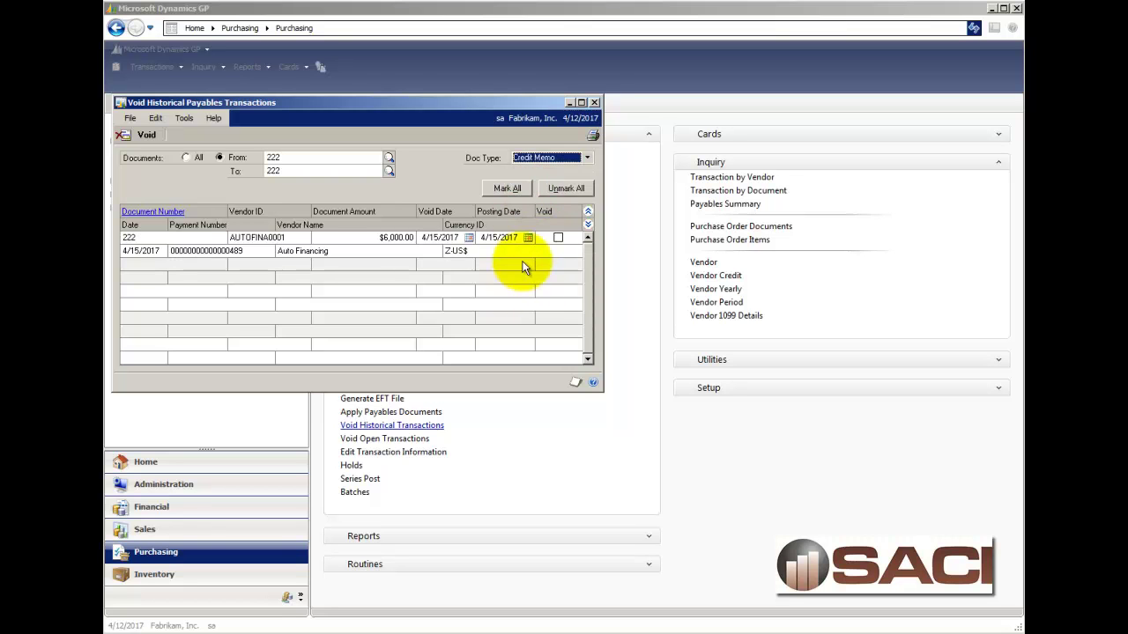
# Void historical credit memo 222, skipping the void posting journal.
pyautogui.click(558, 238)
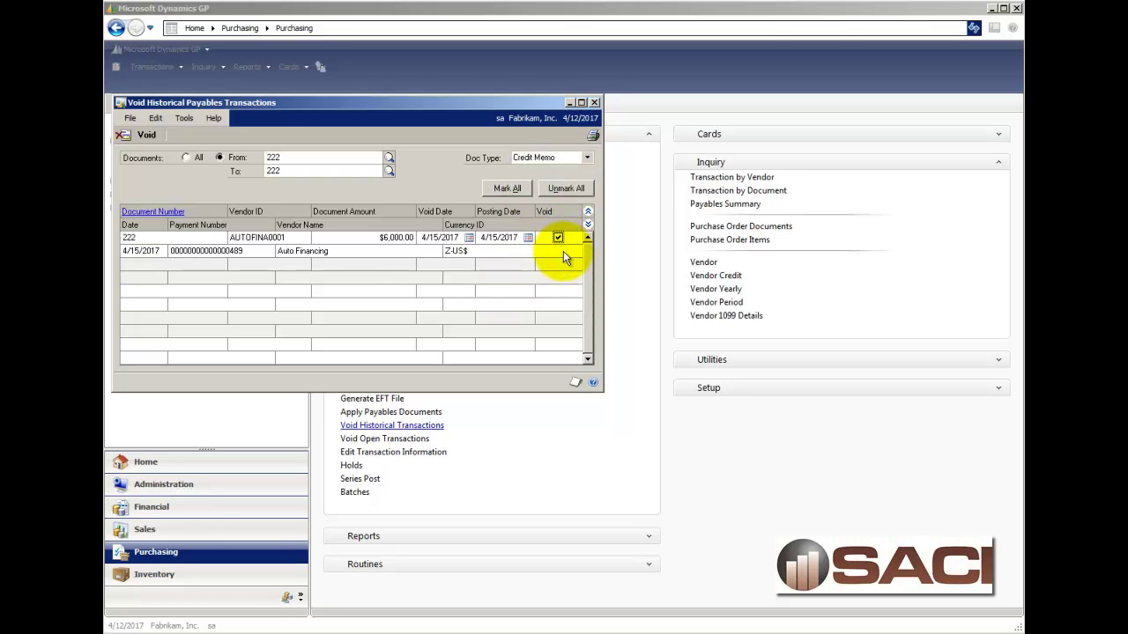
pyautogui.click(138, 137)
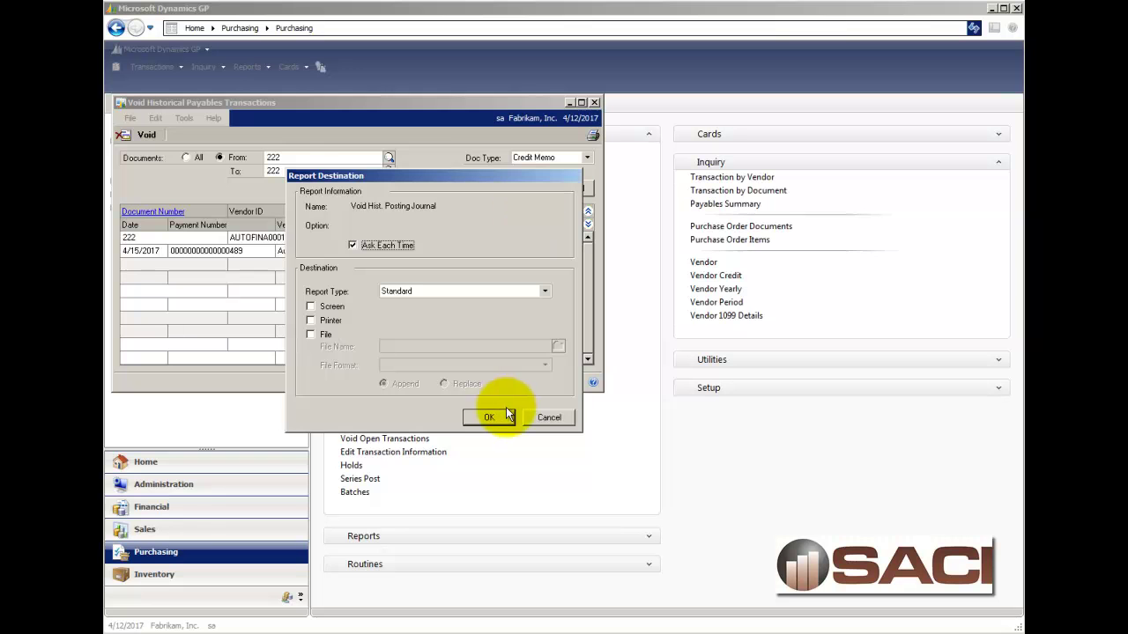
pyautogui.click(541, 418)
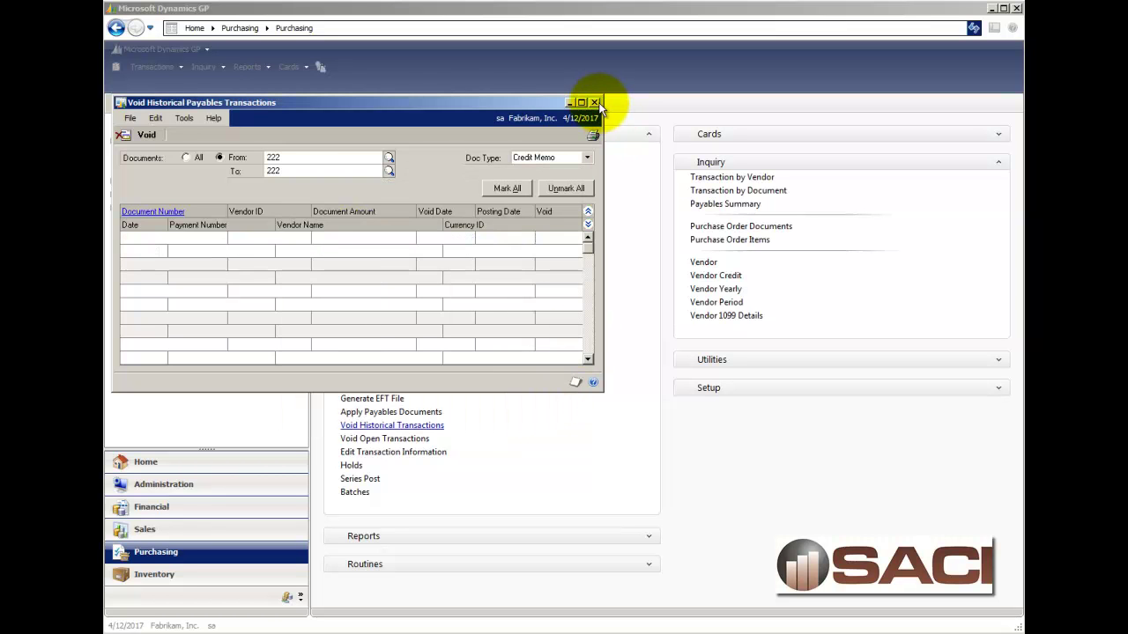
pyautogui.click(594, 102)
# List Auto Financing's (AUTOFINA0001) open transactions for voiding.
pyautogui.click(398, 439)
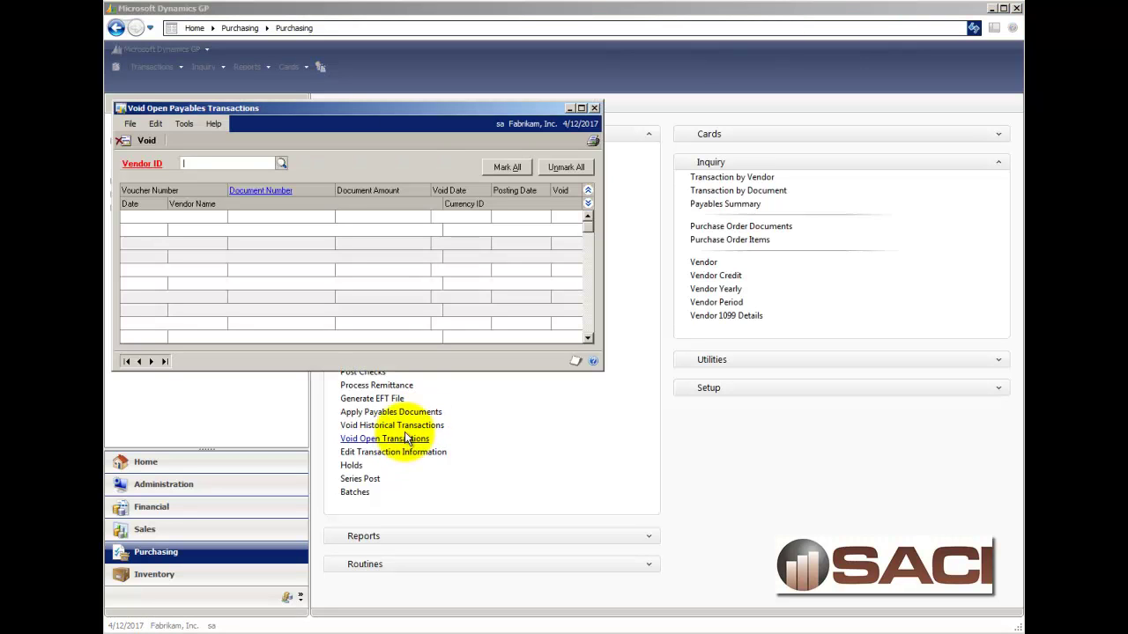
pyautogui.write('AU')
pyautogui.press('Down')
pyautogui.press('Down')
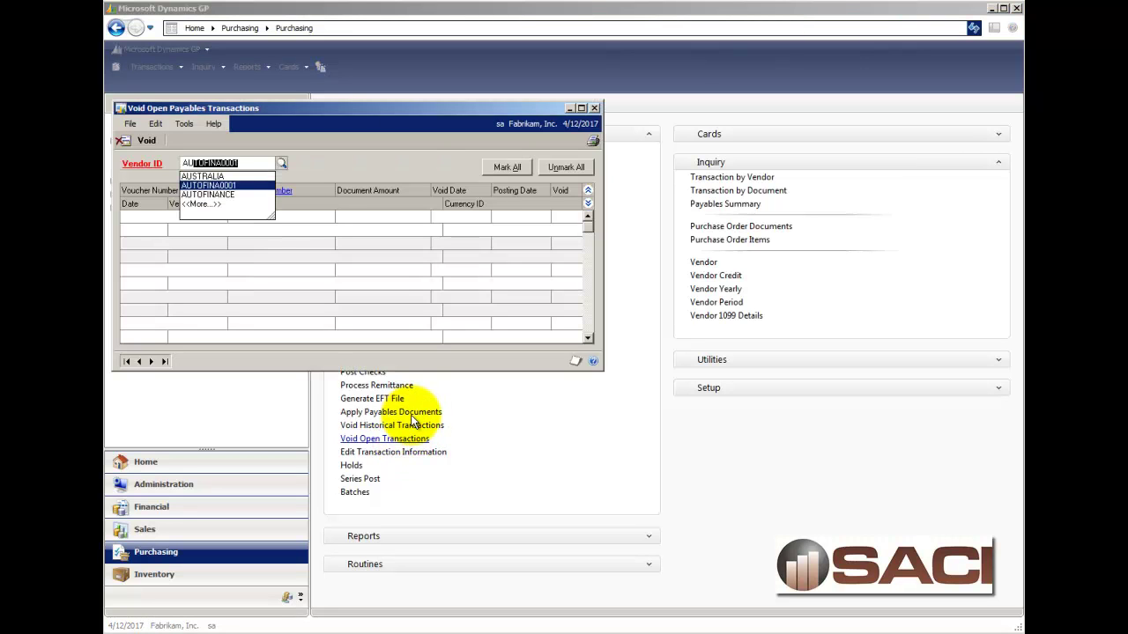
pyautogui.press('Tab')
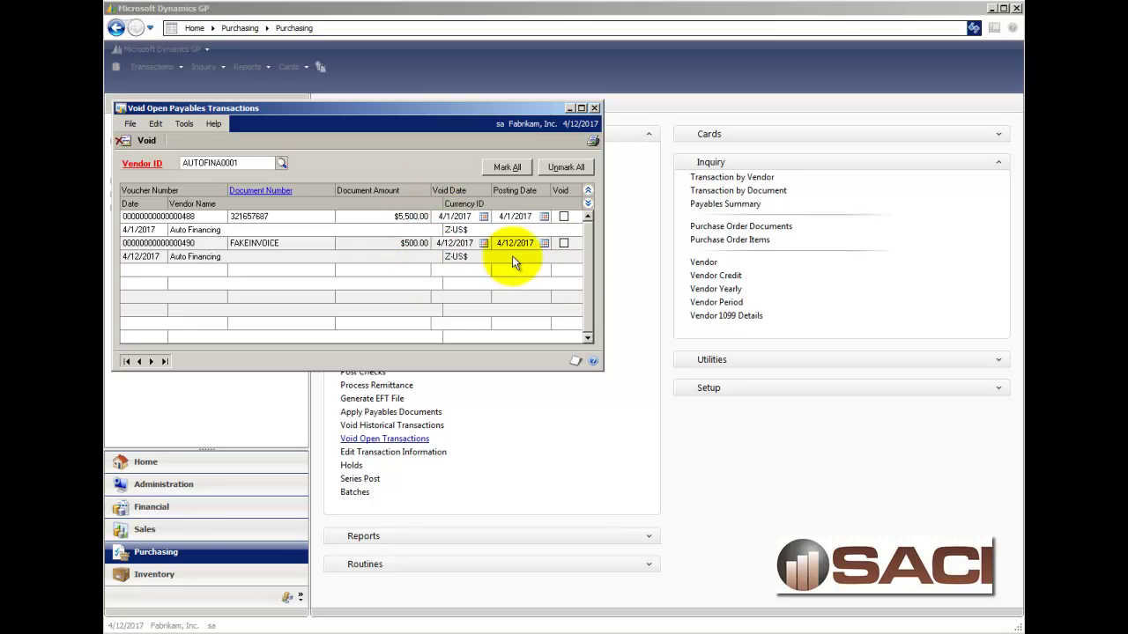
# Void the $500.00 FAKEINVOICE, skipping the void journal printouts.
pyautogui.click(564, 243)
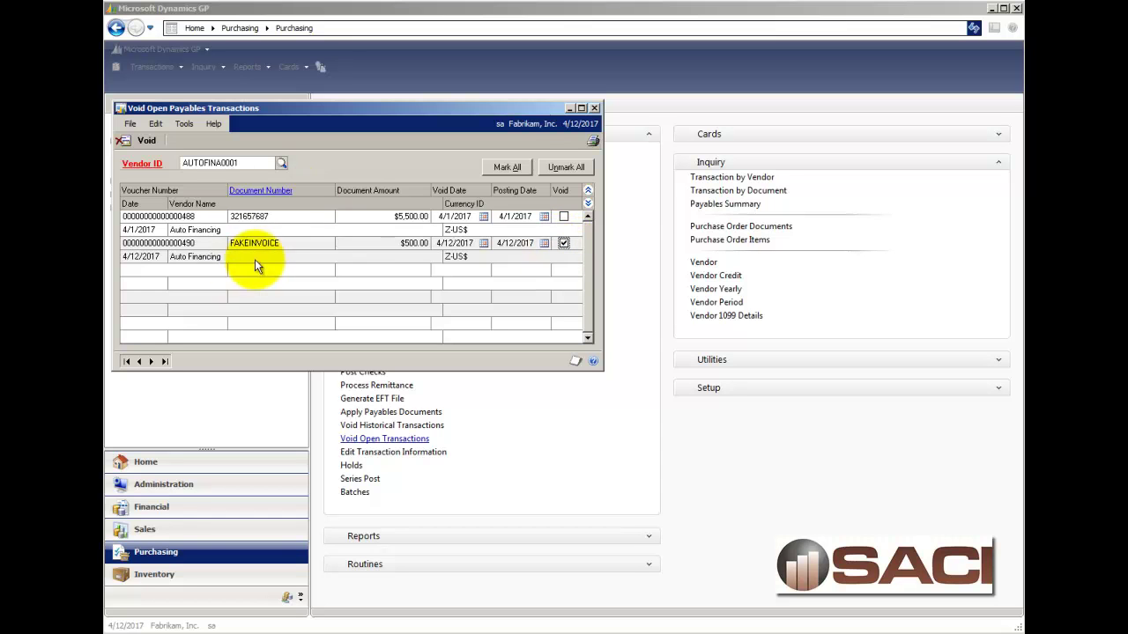
pyautogui.click(138, 141)
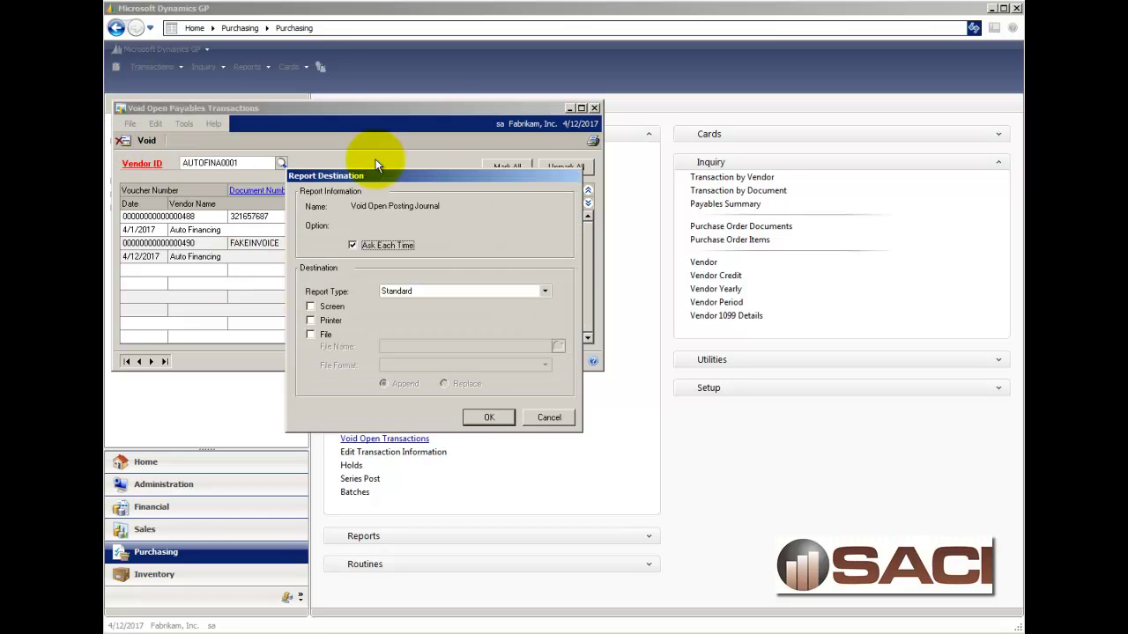
pyautogui.click(549, 418)
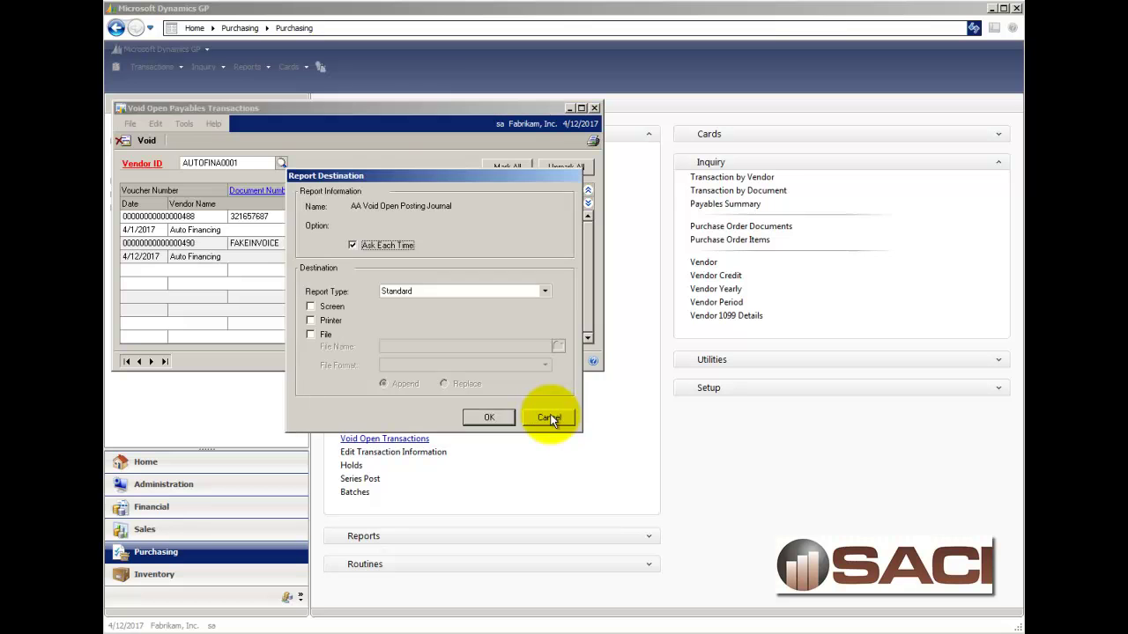
pyautogui.click(549, 418)
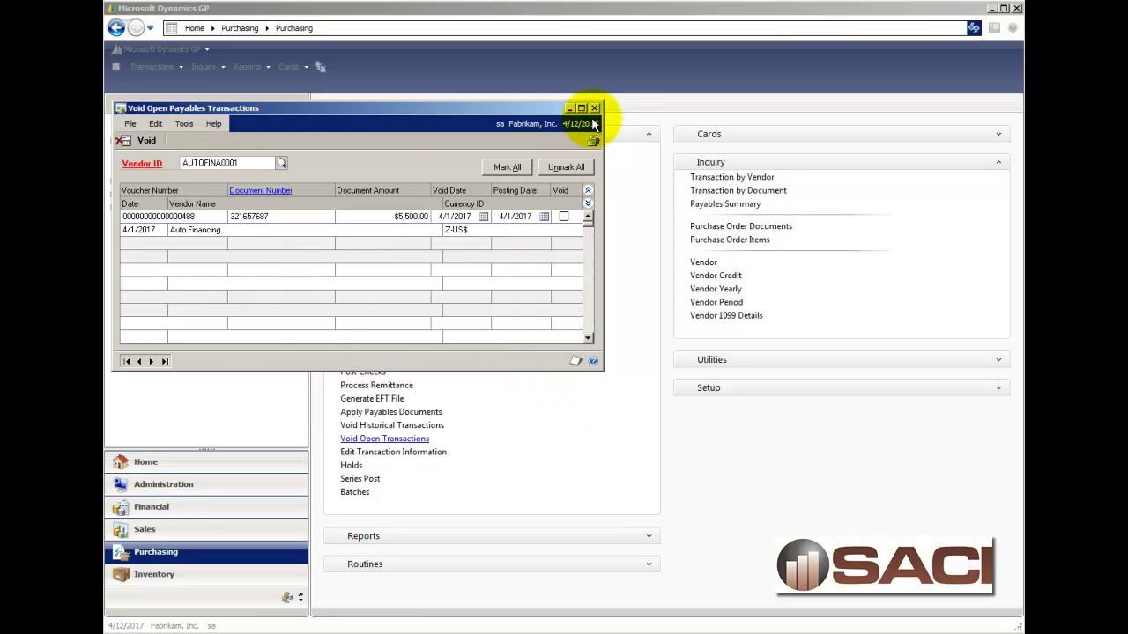
pyautogui.click(594, 108)
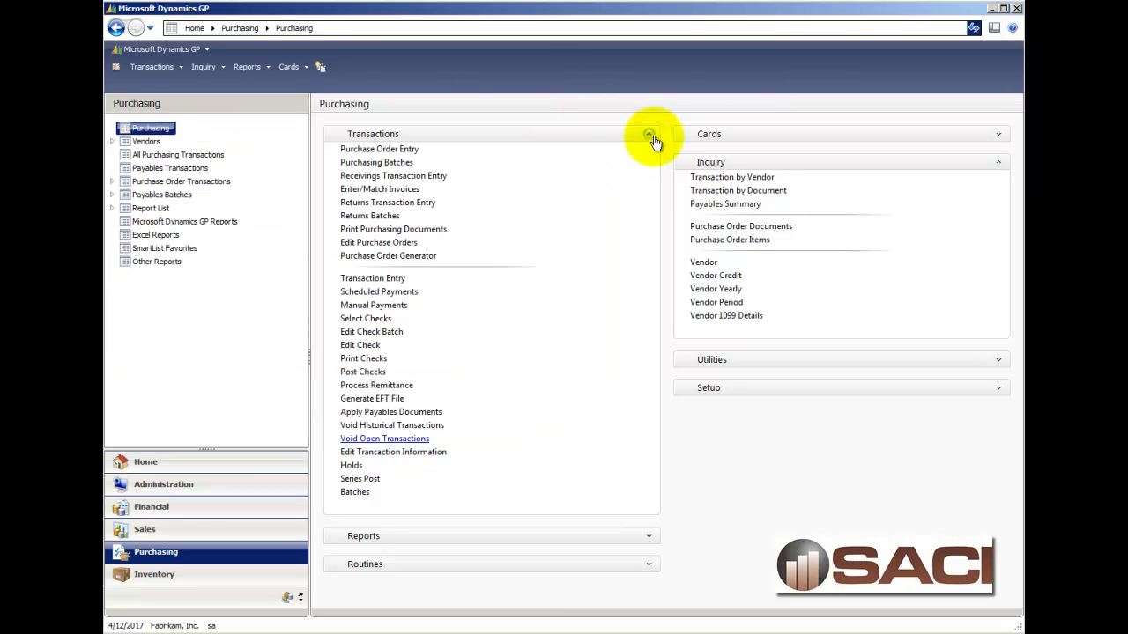